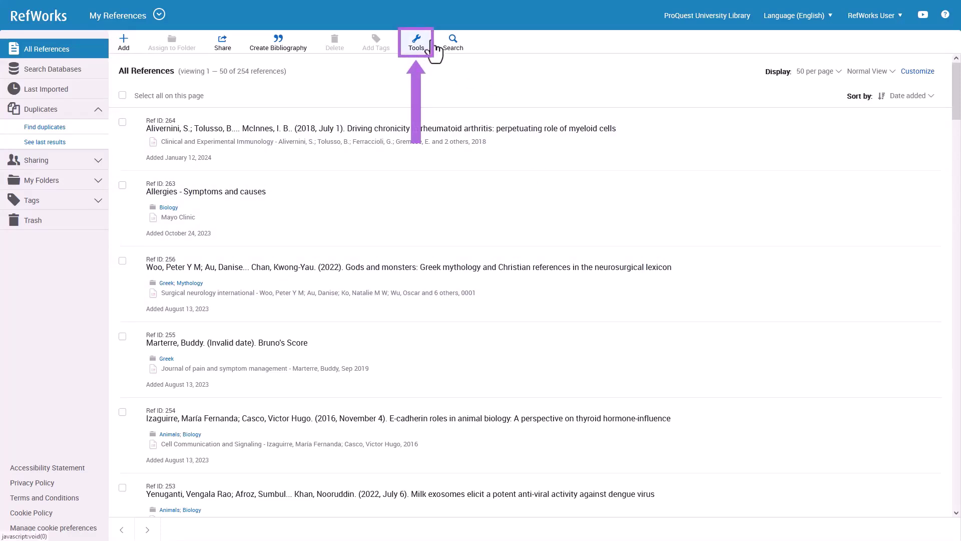
Peek at the Tools menu, then bring up Find duplicates from the sidebar for My References.
left_click(434, 48)
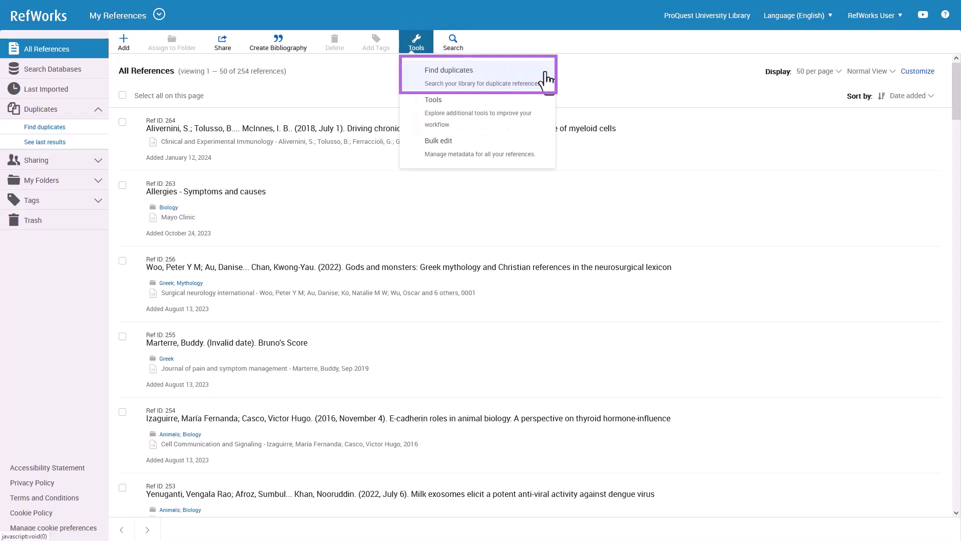
left_click(433, 54)
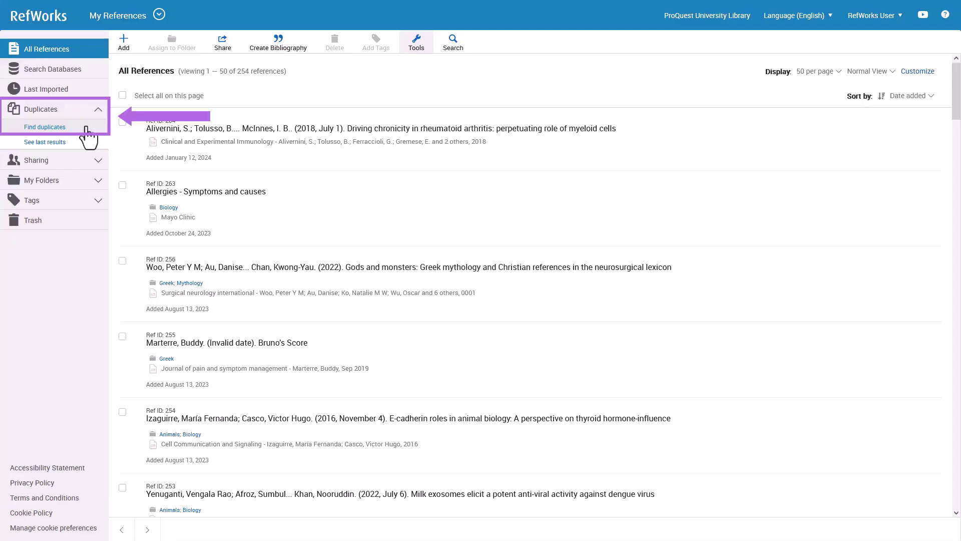
left_click(86, 128)
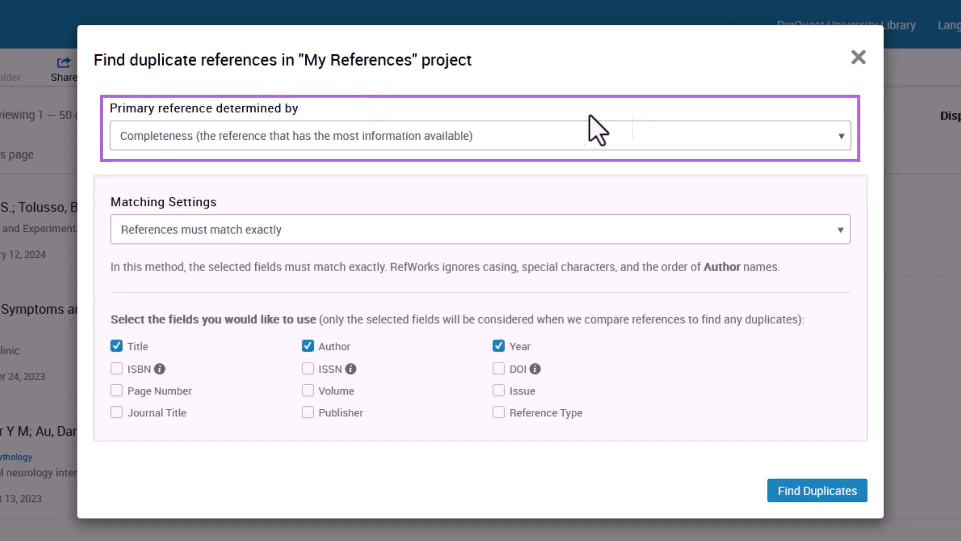
left_click(845, 140)
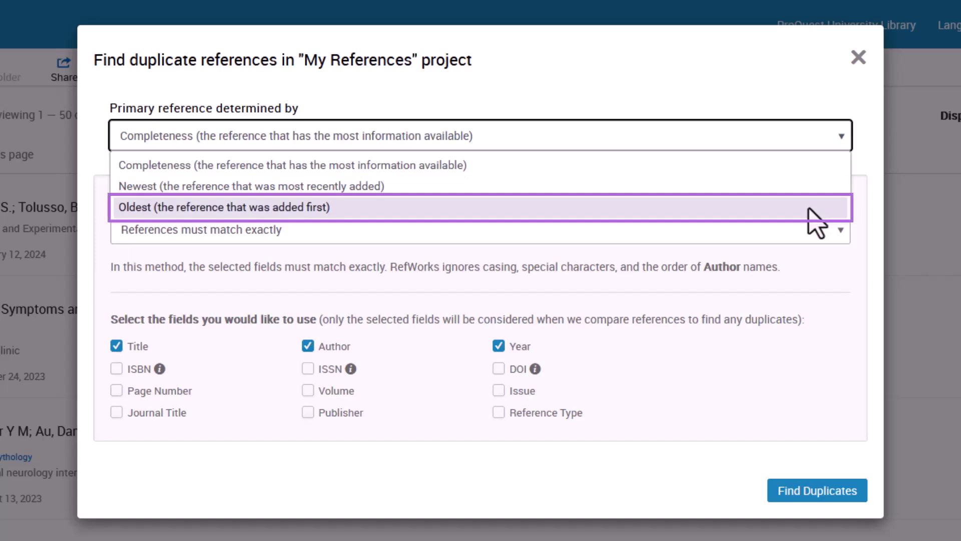
left_click(843, 137)
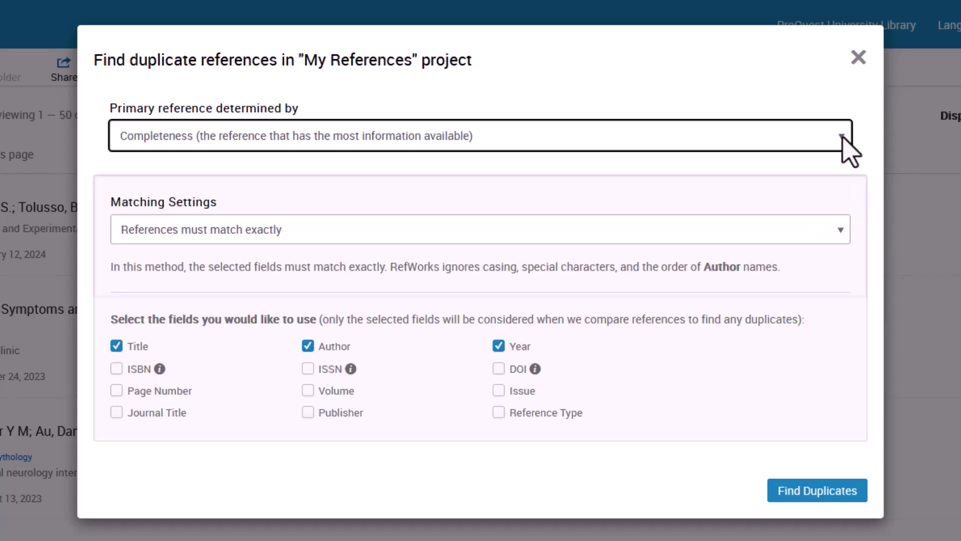
left_click(843, 233)
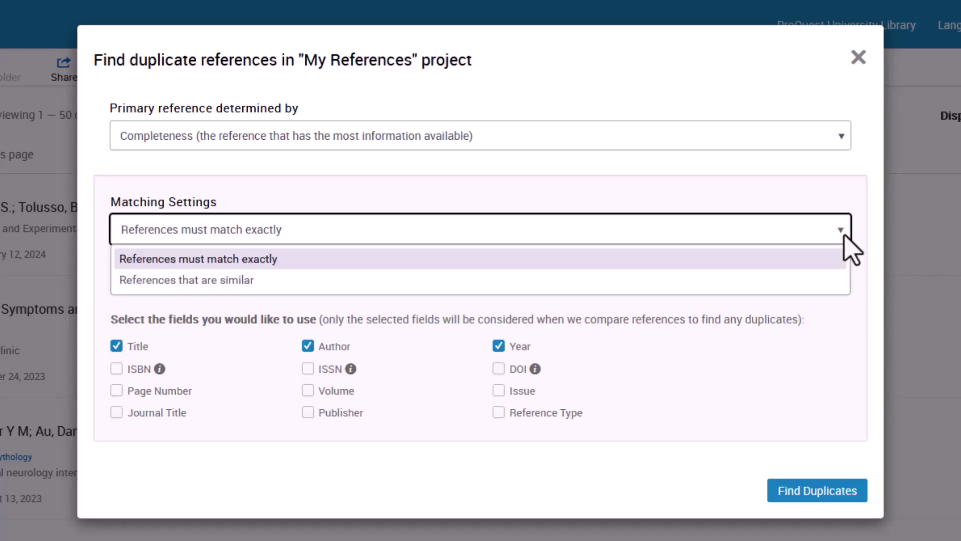
left_click(733, 279)
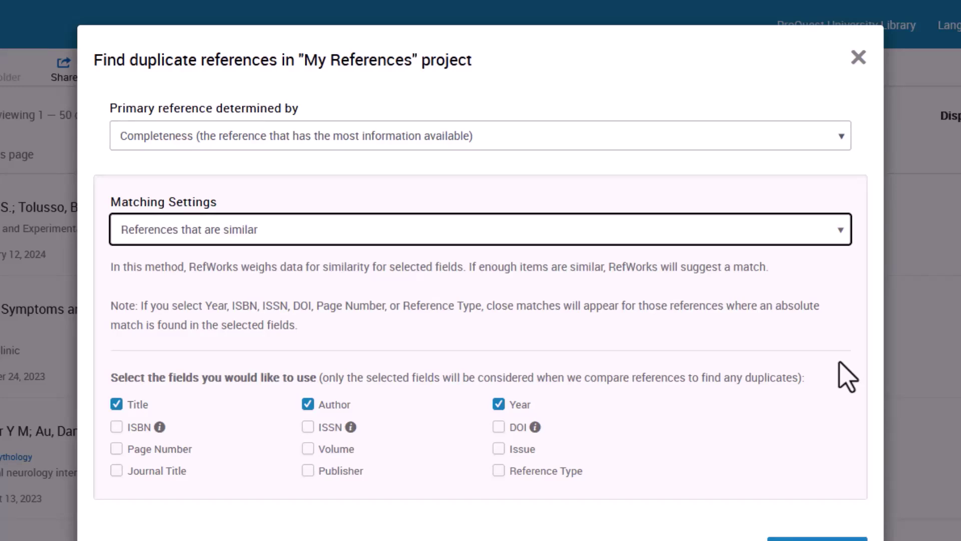
left_click(843, 232)
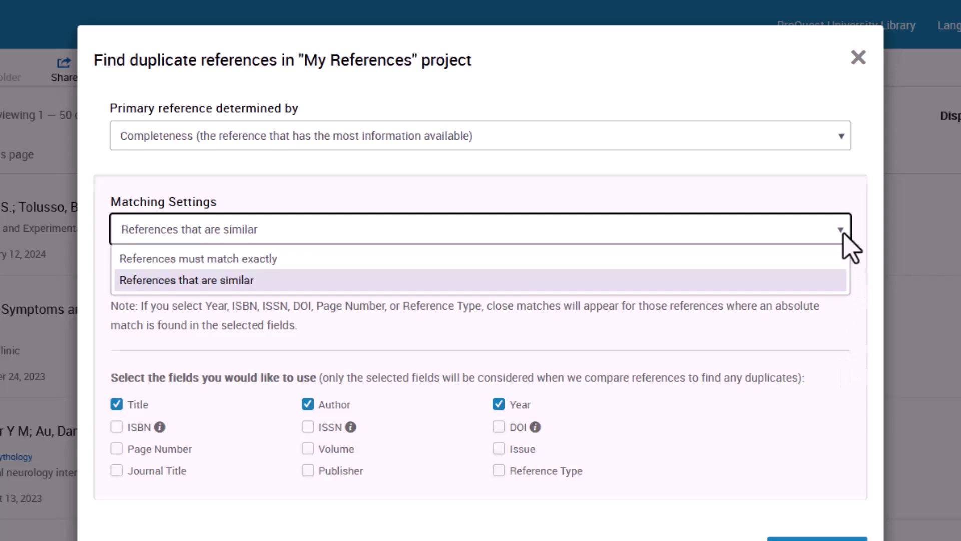
left_click(822, 263)
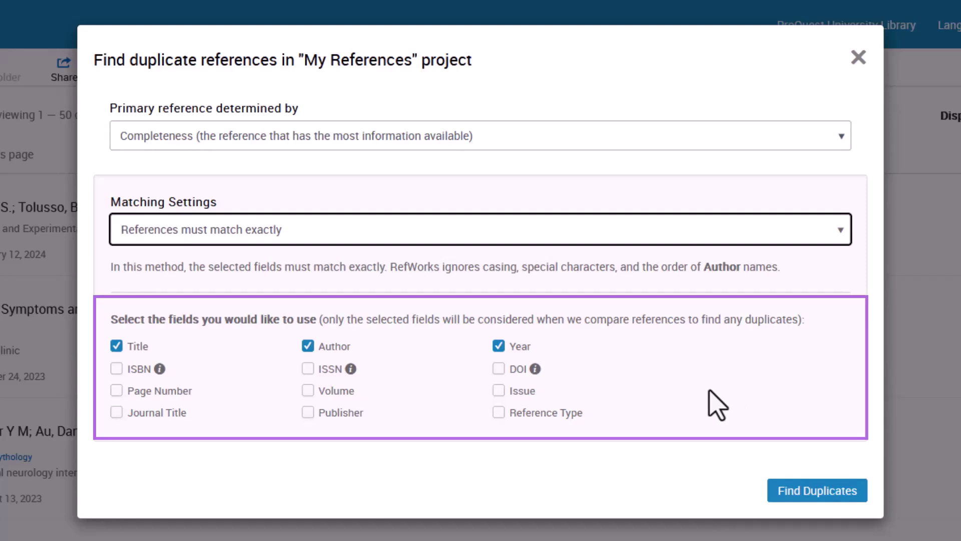
Add ISBN and Issue to the exact-match fields and launch the duplicate search.
left_click(116, 370)
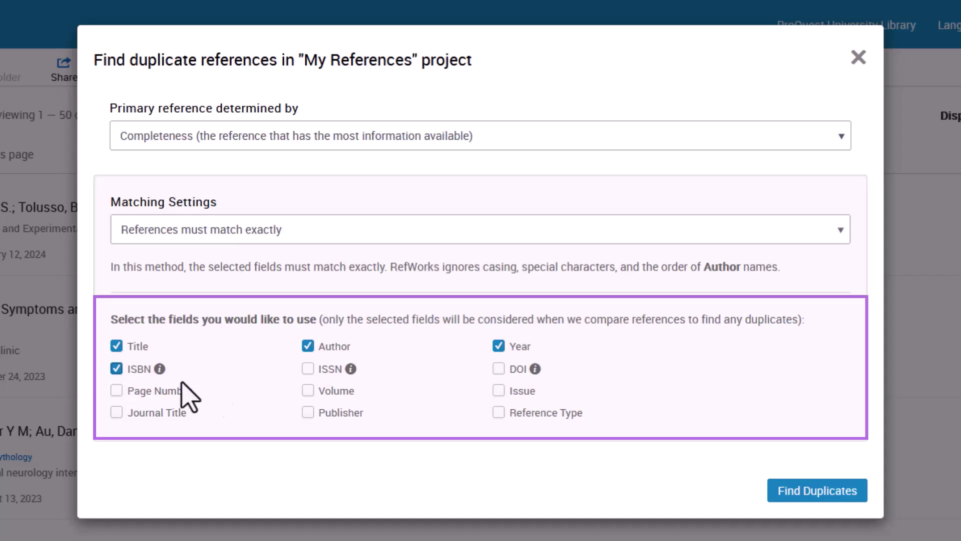
left_click(498, 391)
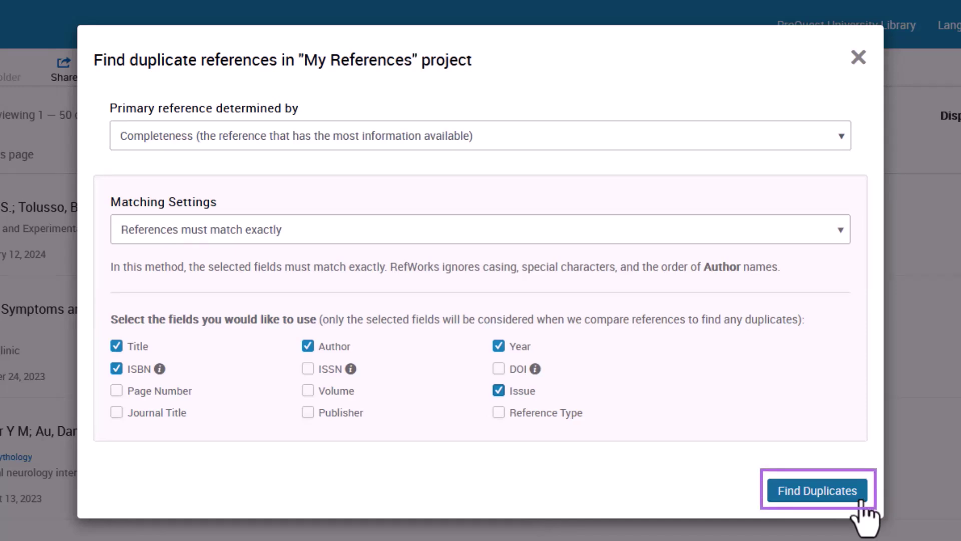
left_click(861, 502)
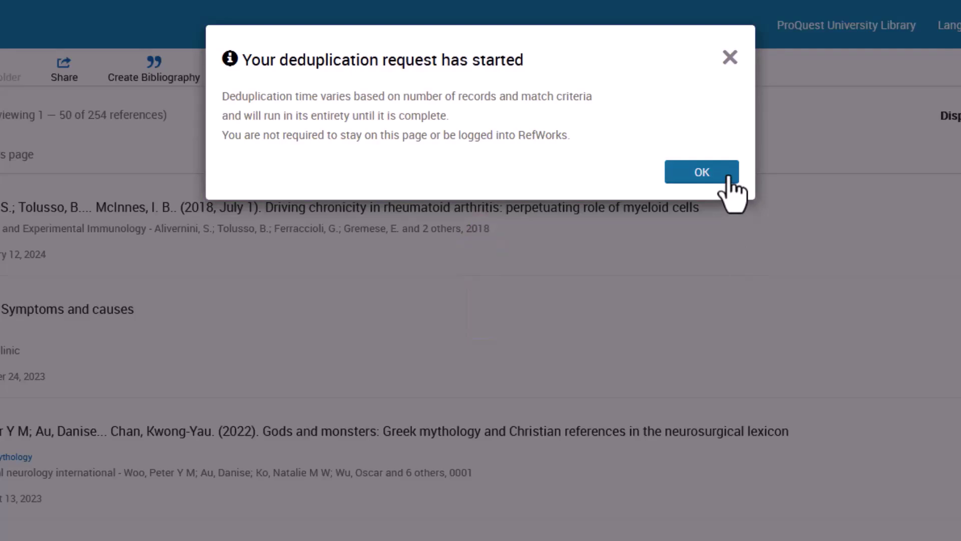
Acknowledge the 'deduplication request has started' notice and wait for completion.
left_click(701, 172)
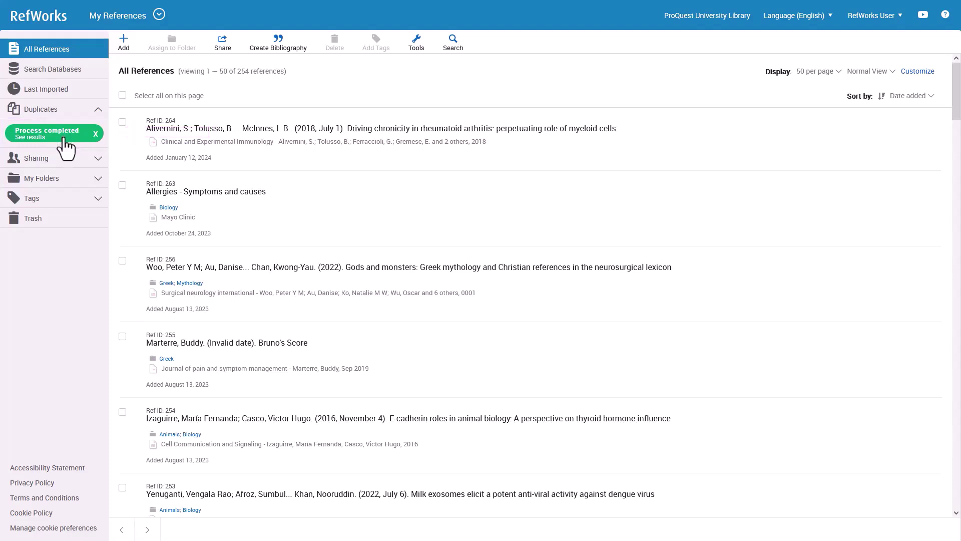
View the completed results: 32 total, 12 primary, 20 duplicates selected.
left_click(66, 144)
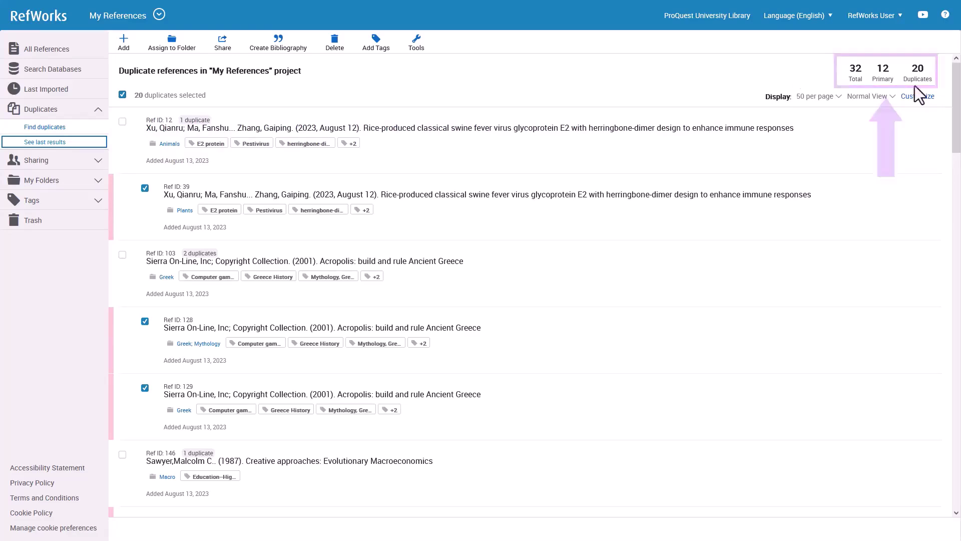
left_click(892, 103)
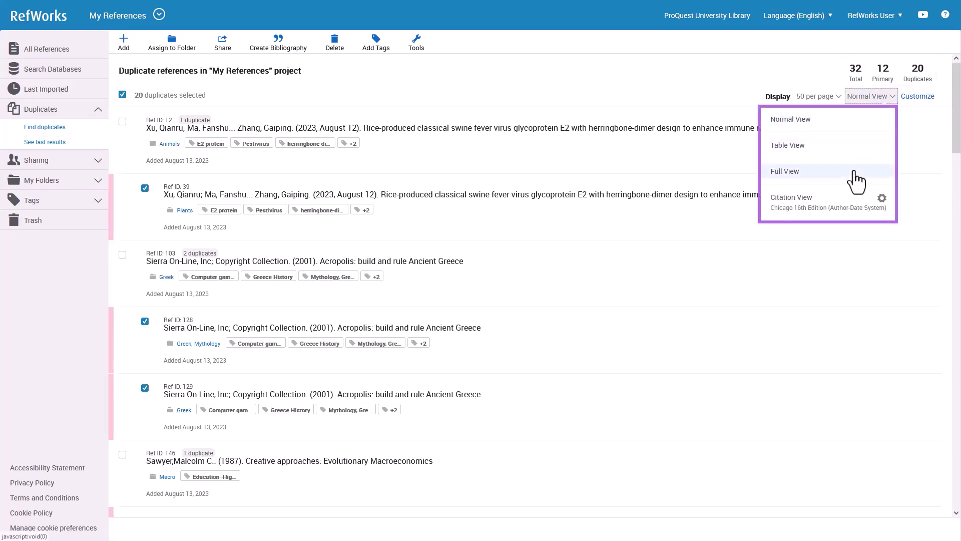
left_click(895, 105)
left_click(834, 98)
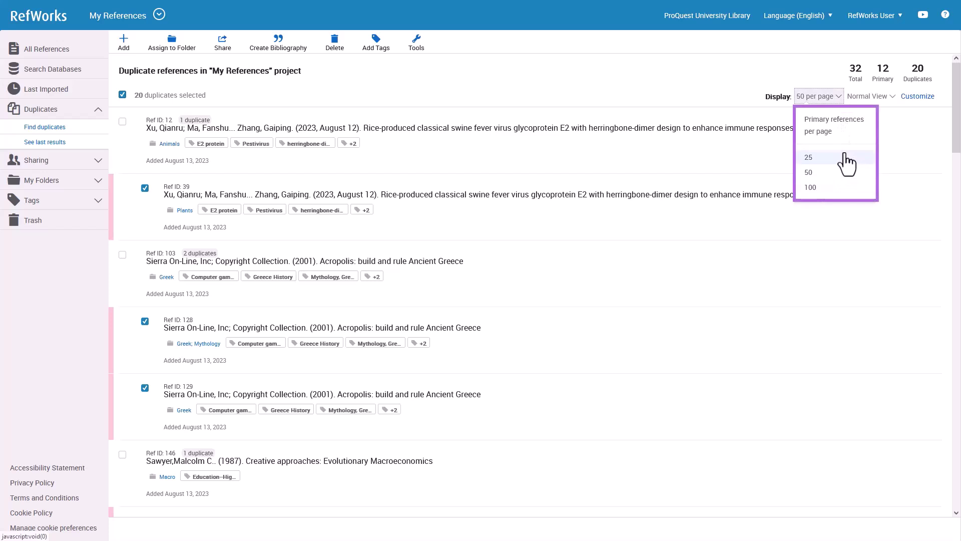
left_click(839, 104)
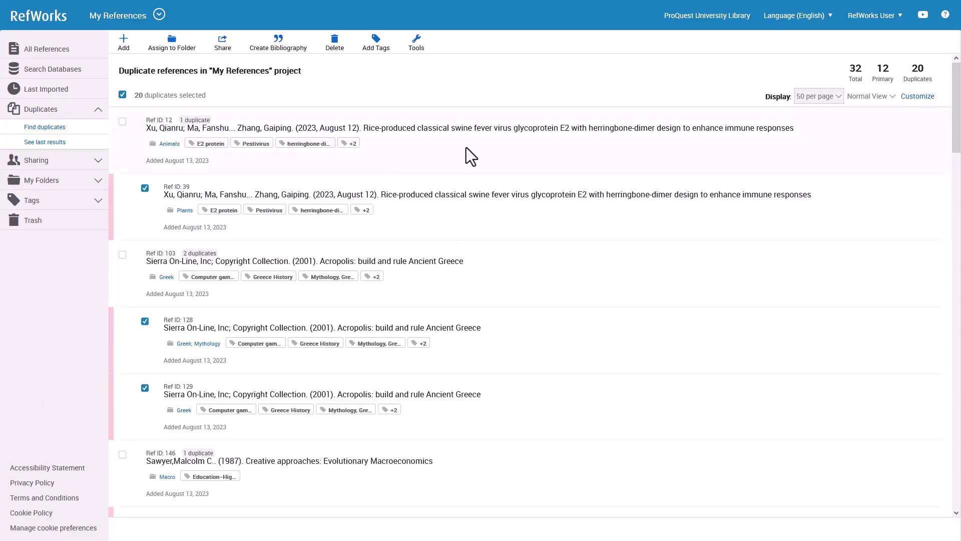
Inspect references 12 and 39, back out of the Delete options, and reload the last duplicate results.
left_click(493, 157)
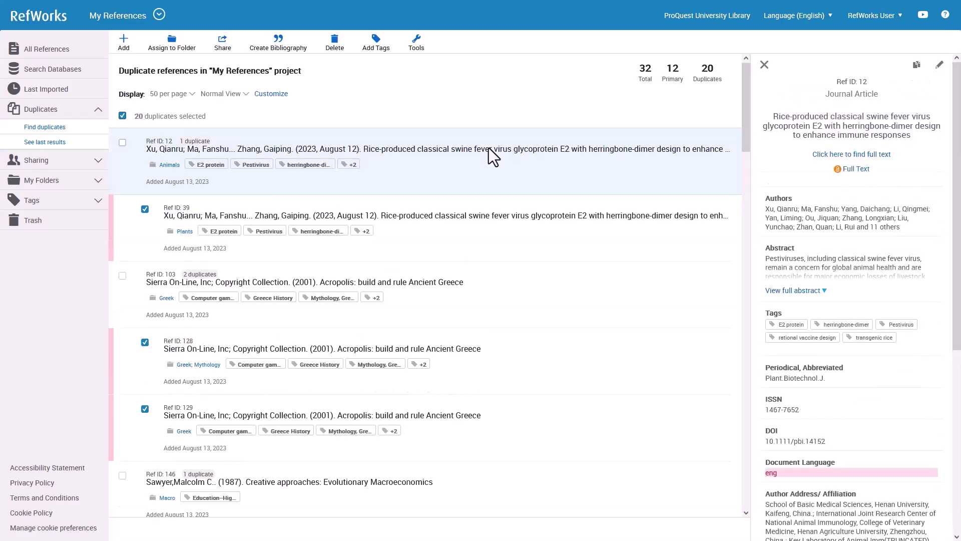
left_click(593, 233)
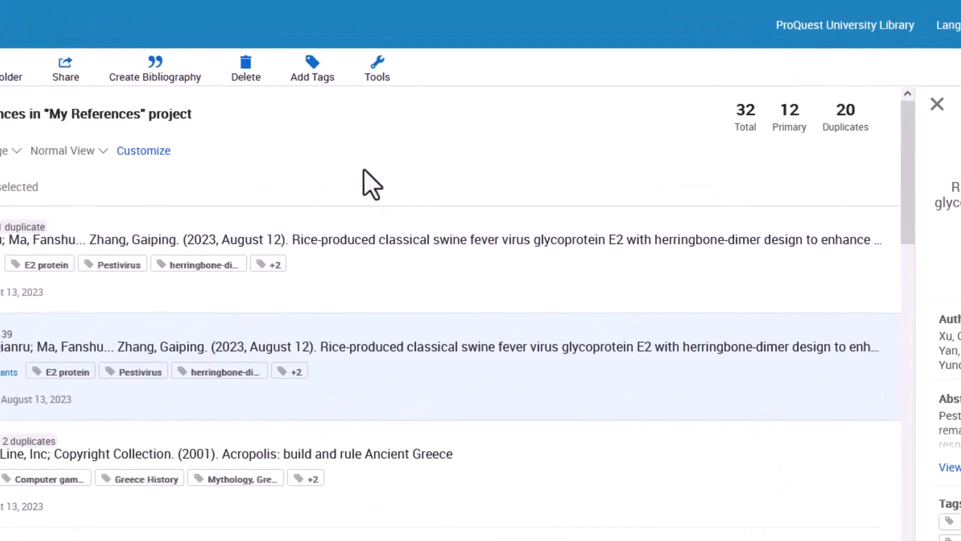
left_click(268, 67)
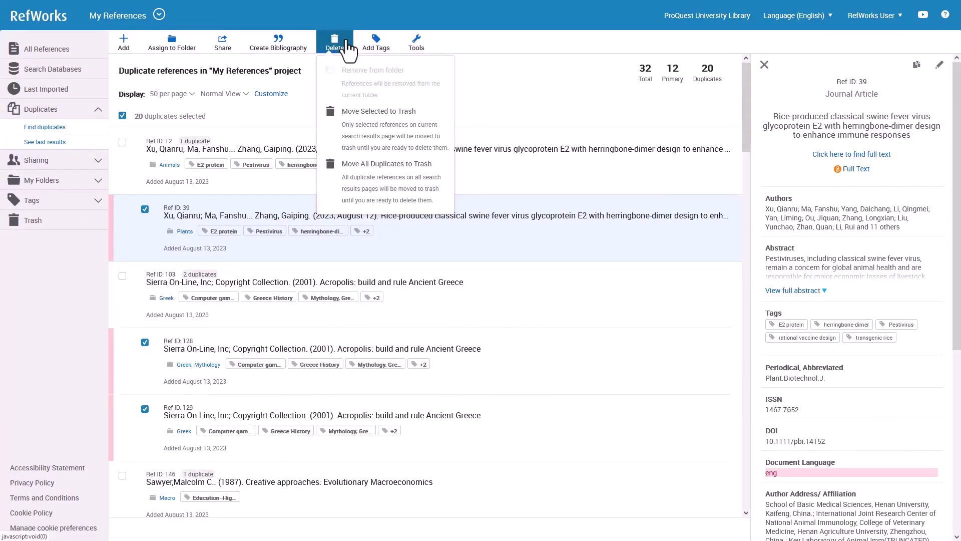
left_click(347, 51)
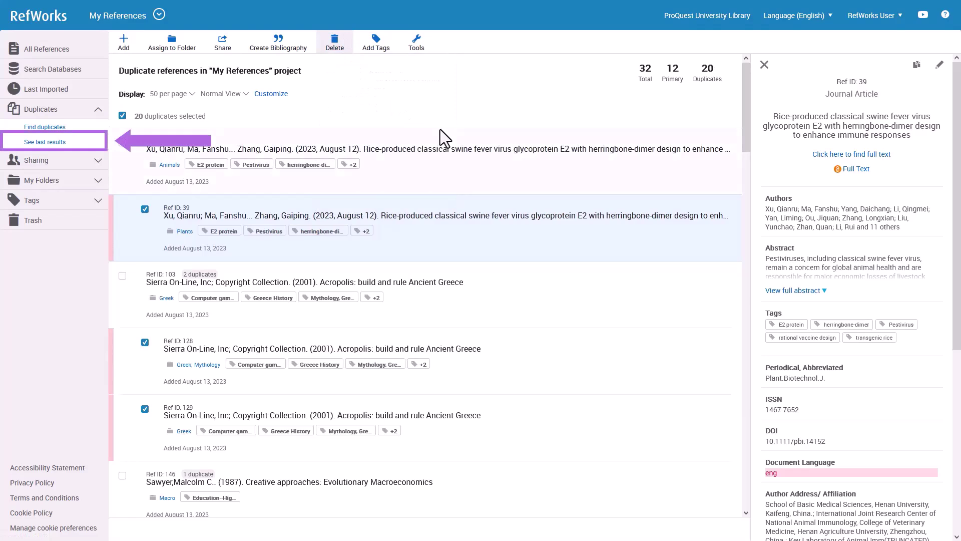
left_click(73, 144)
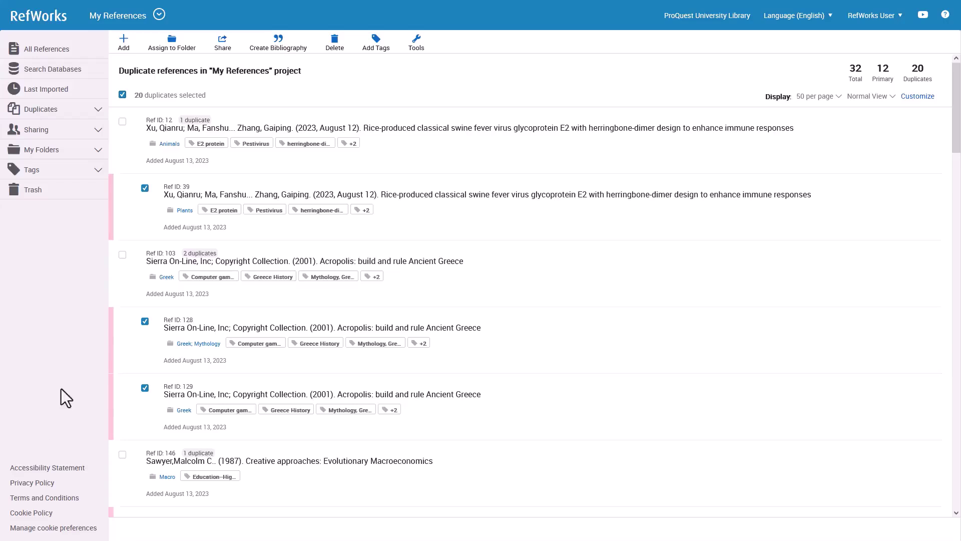
Expand My Folders and show the Biology folder's 78 references, peeking at the Tools menu.
left_click(100, 156)
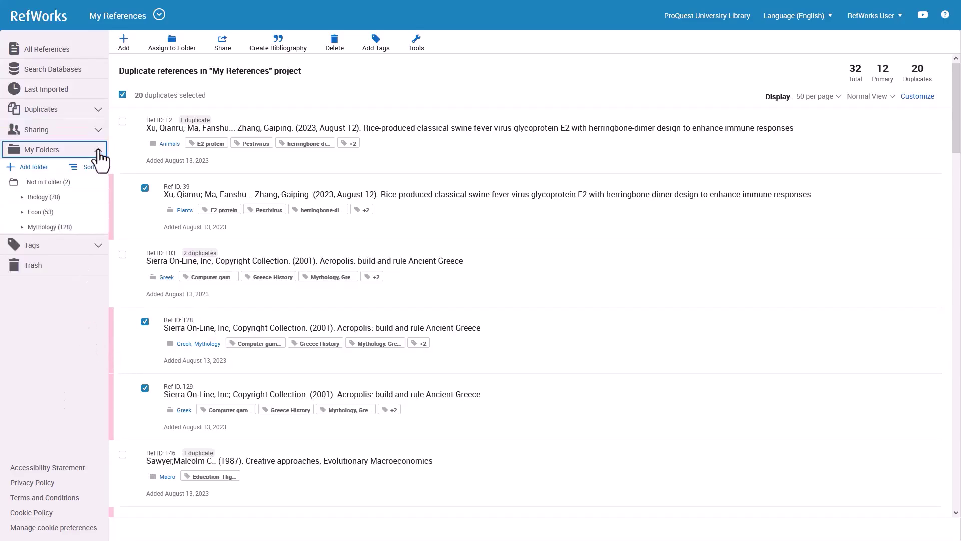
left_click(79, 204)
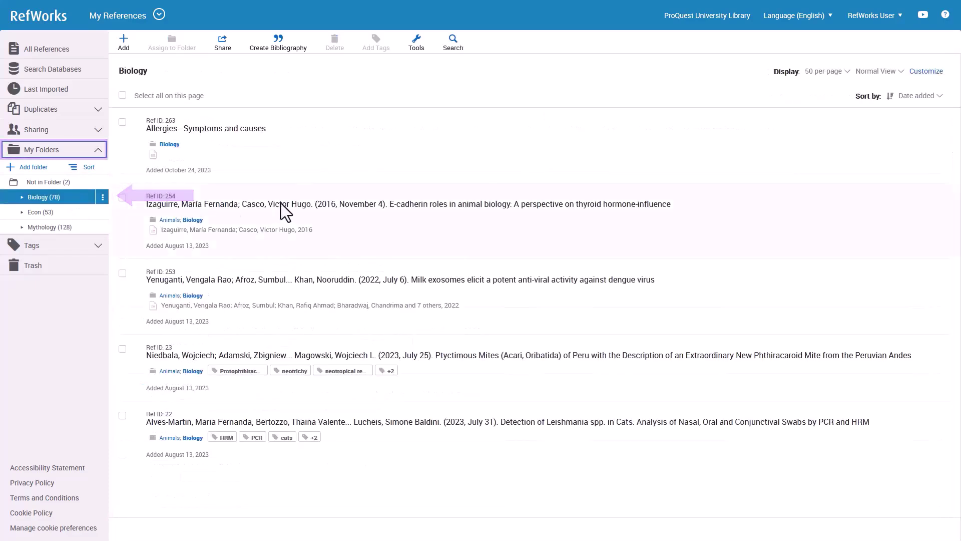
left_click(430, 54)
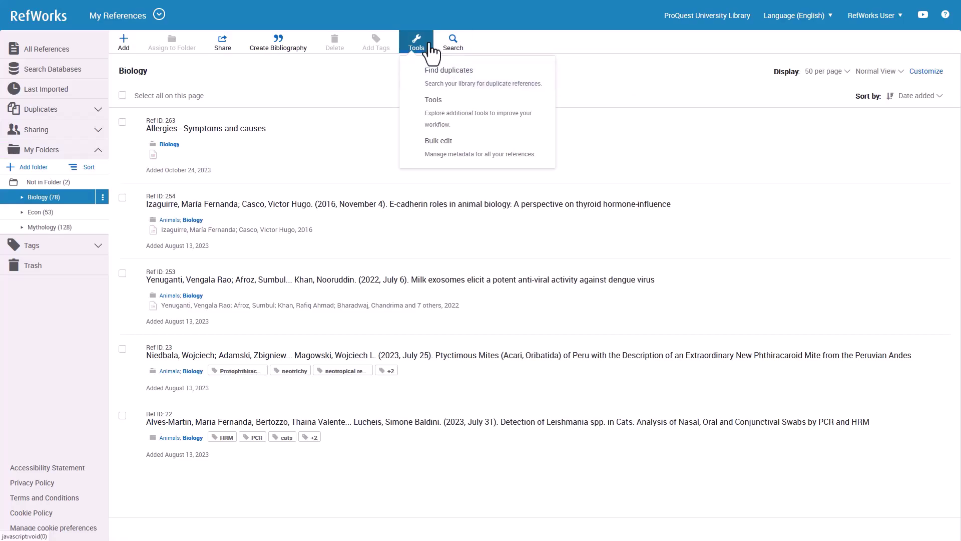
left_click(434, 54)
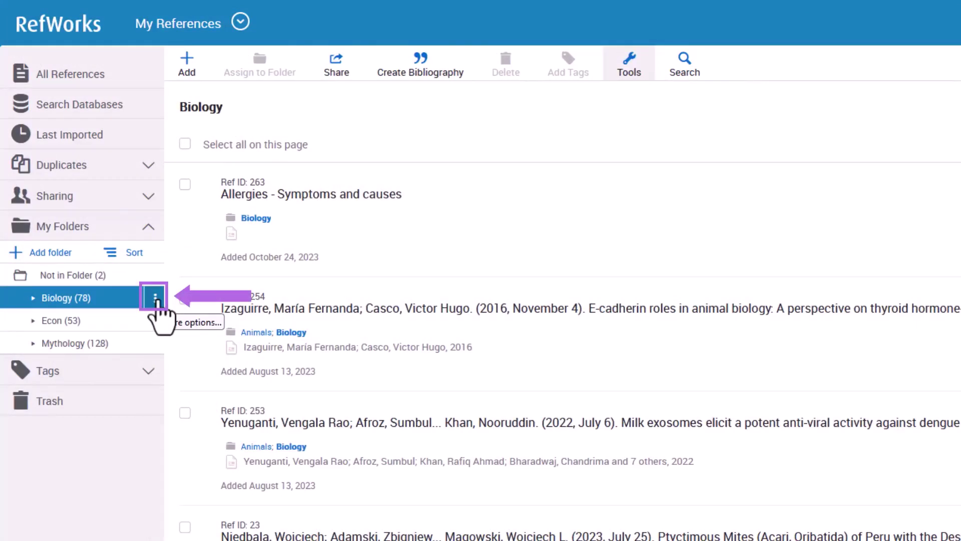
Choose Find duplicates from the Biology folder's more-options menu.
left_click(156, 299)
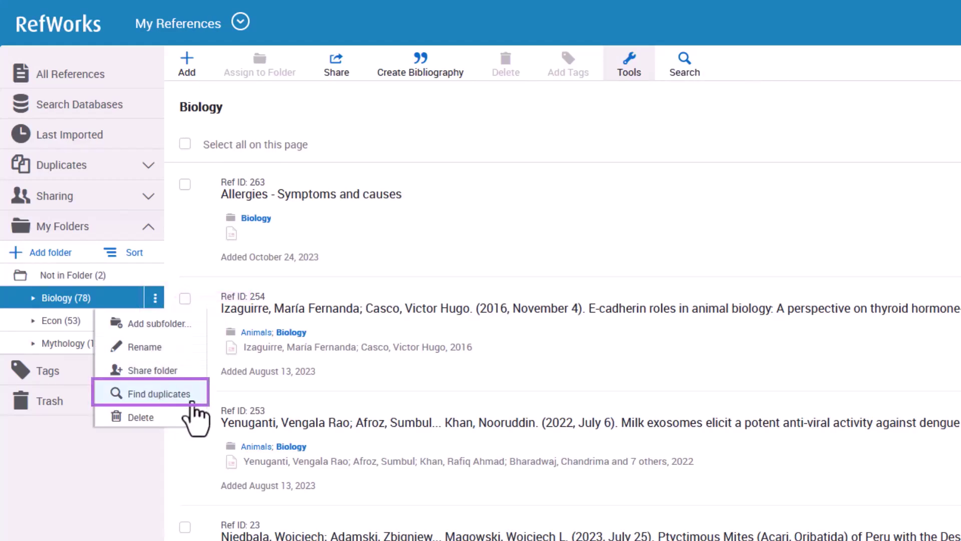
left_click(193, 401)
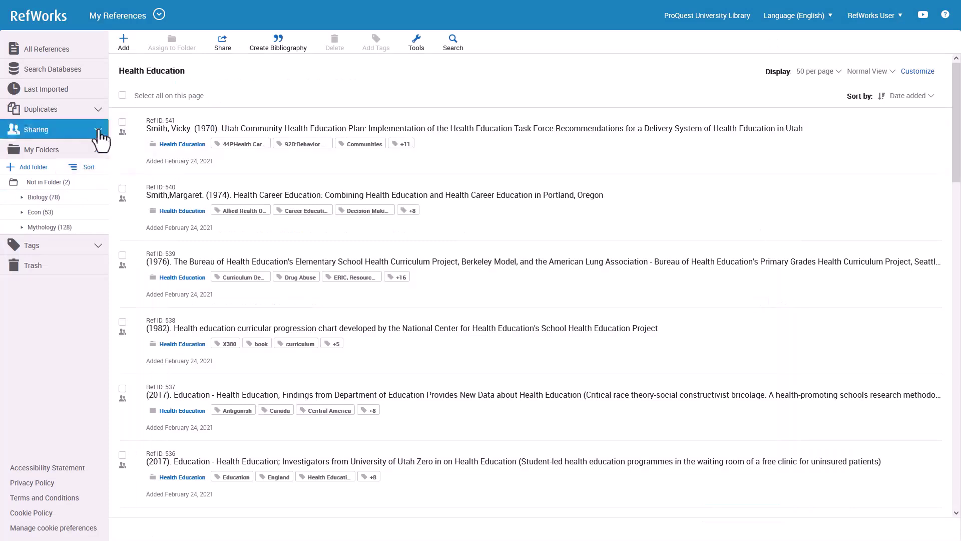
Under Sharing, run Find duplicates on Health Education, triggering the shared-folder warning.
left_click(98, 131)
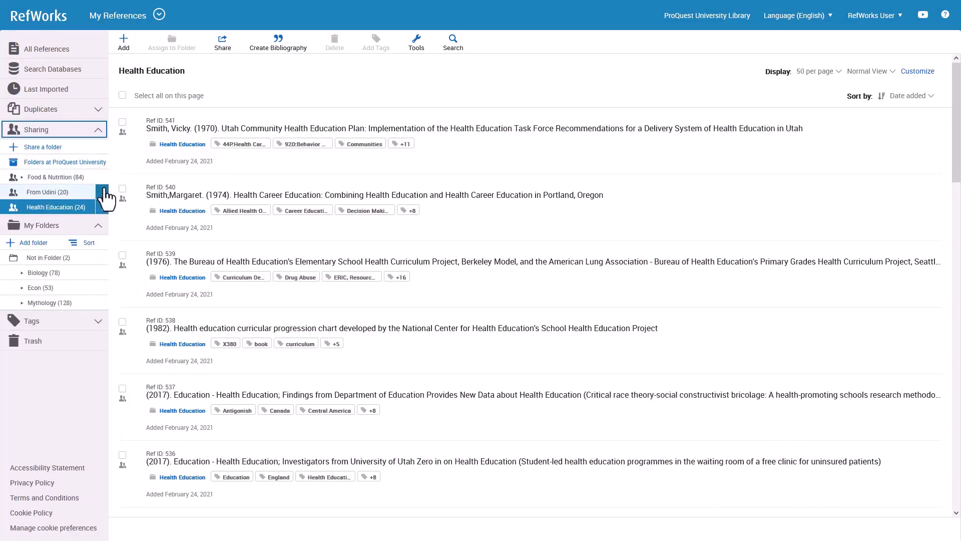
left_click(103, 208)
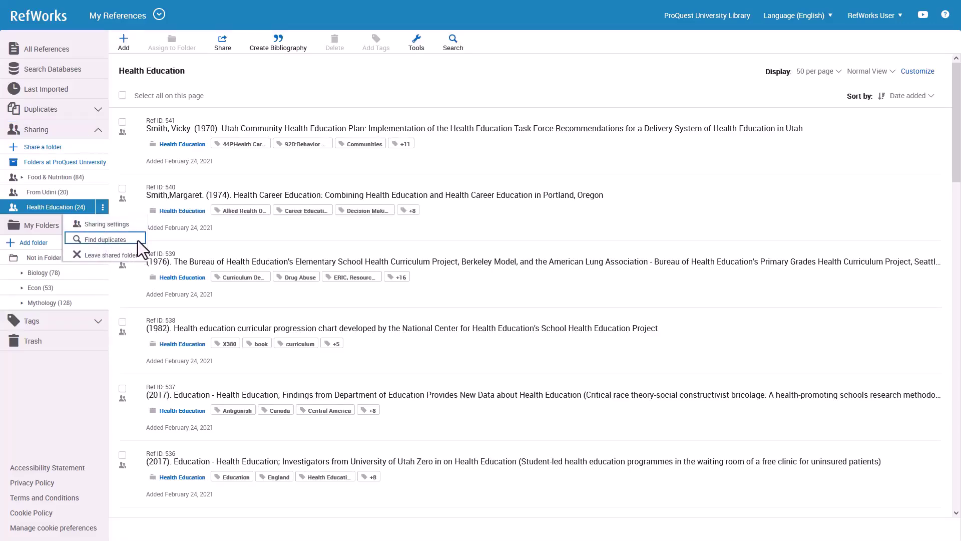
left_click(138, 240)
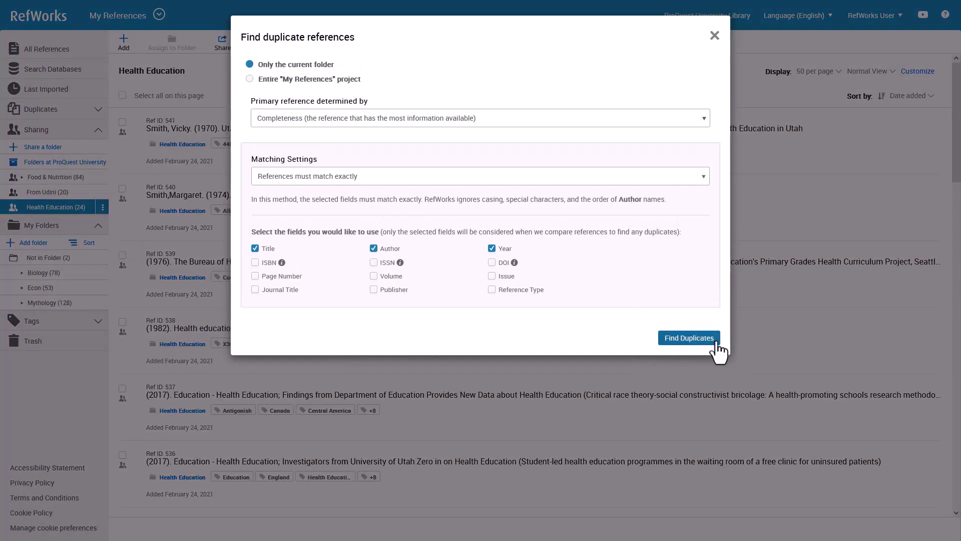
left_click(688, 338)
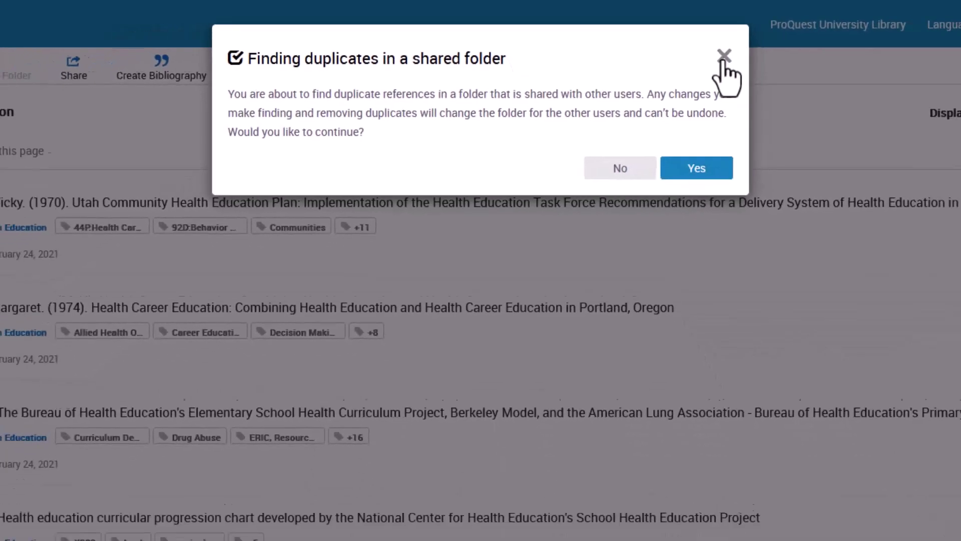
Dismiss the shared-folder warning and switch to the From Udini shared folder's 20 references.
left_click(664, 44)
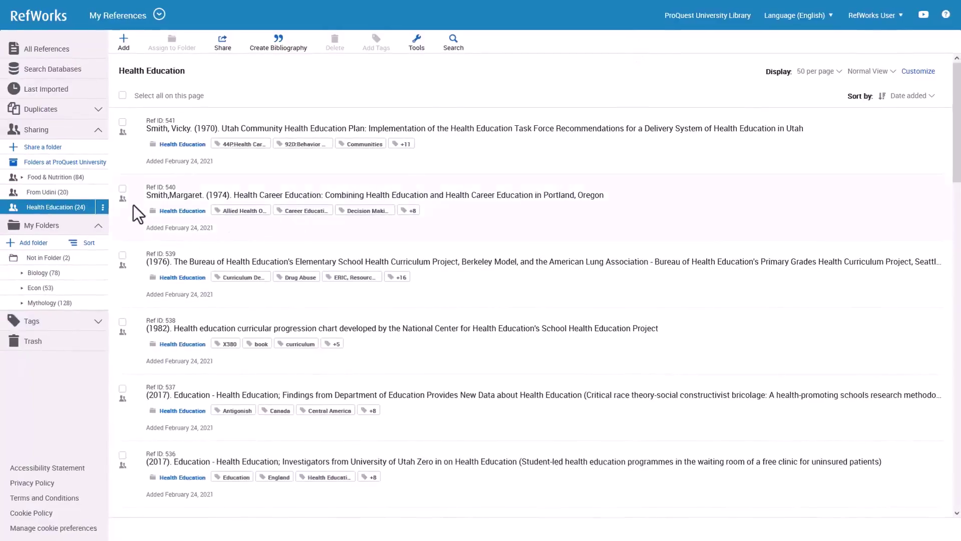
left_click(123, 208)
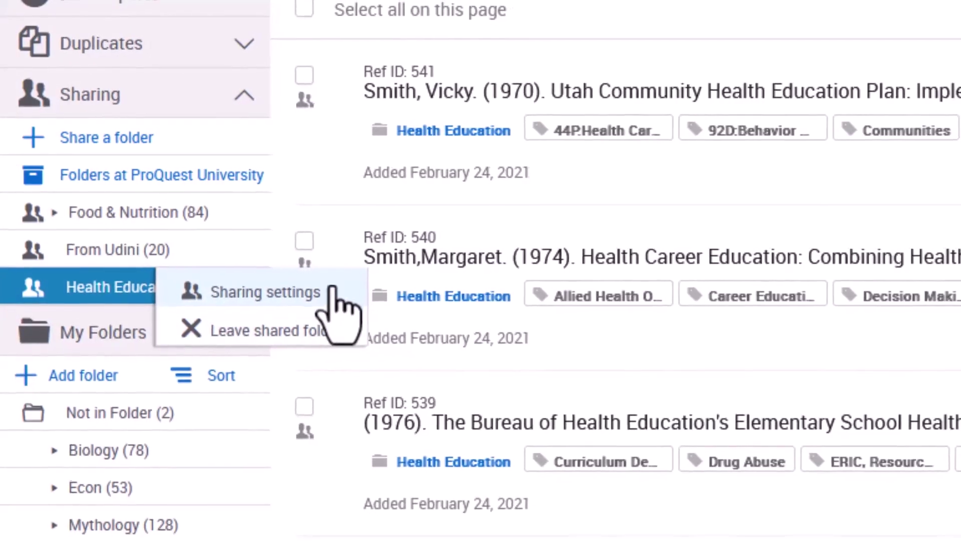
left_click(230, 245)
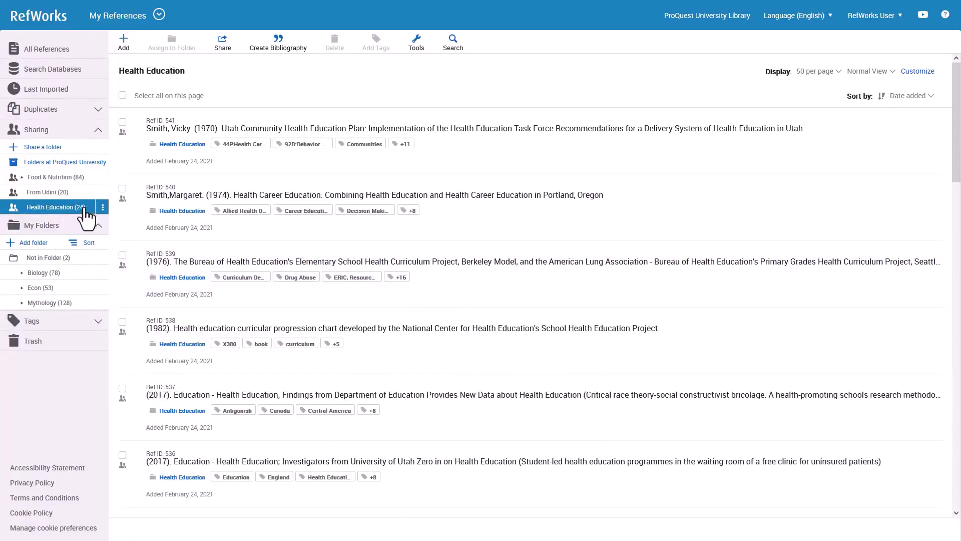
left_click(70, 193)
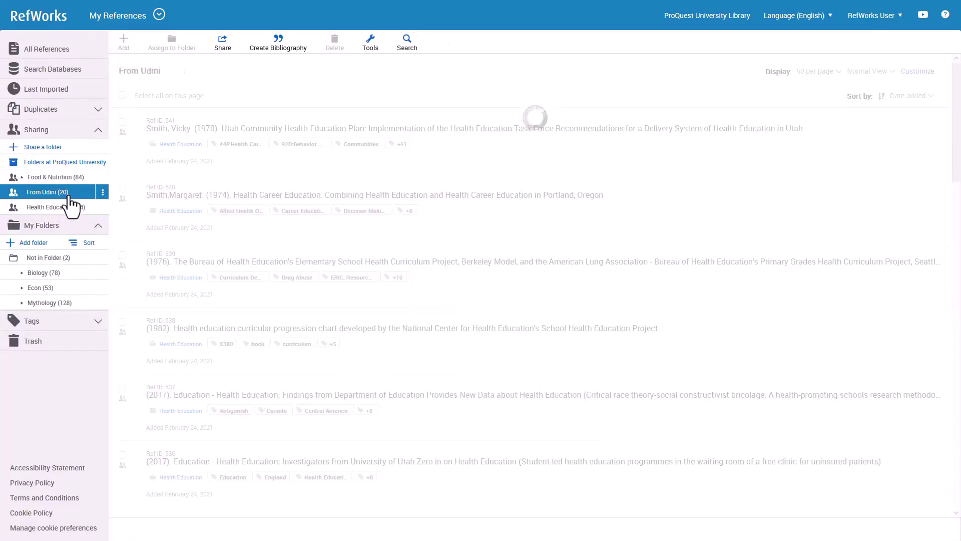
Bring up the project-wide Find duplicates settings for My References via Tools.
left_click(372, 46)
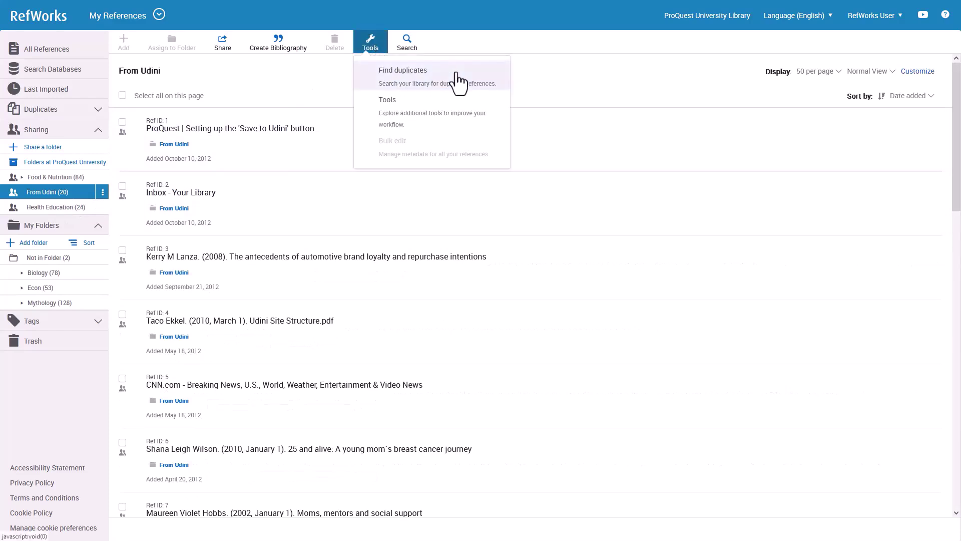
left_click(457, 82)
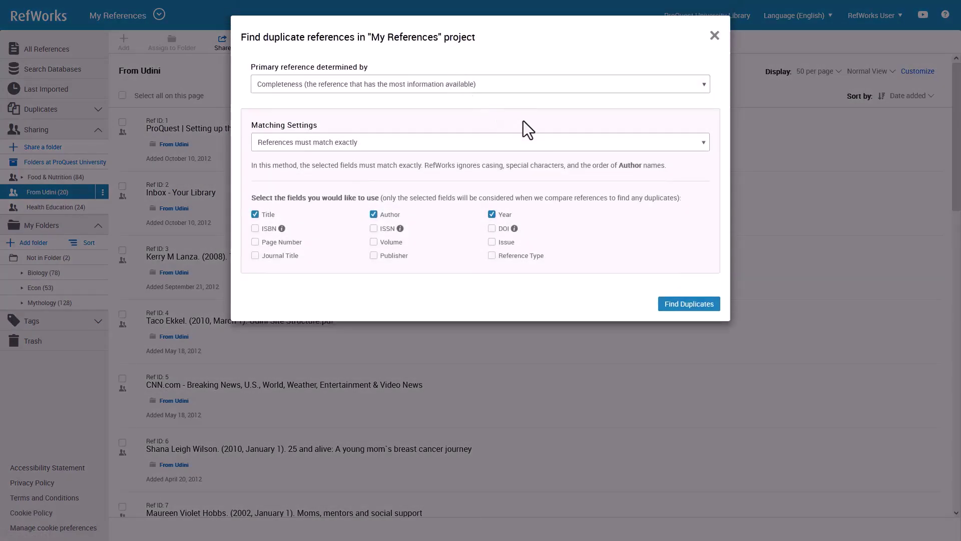